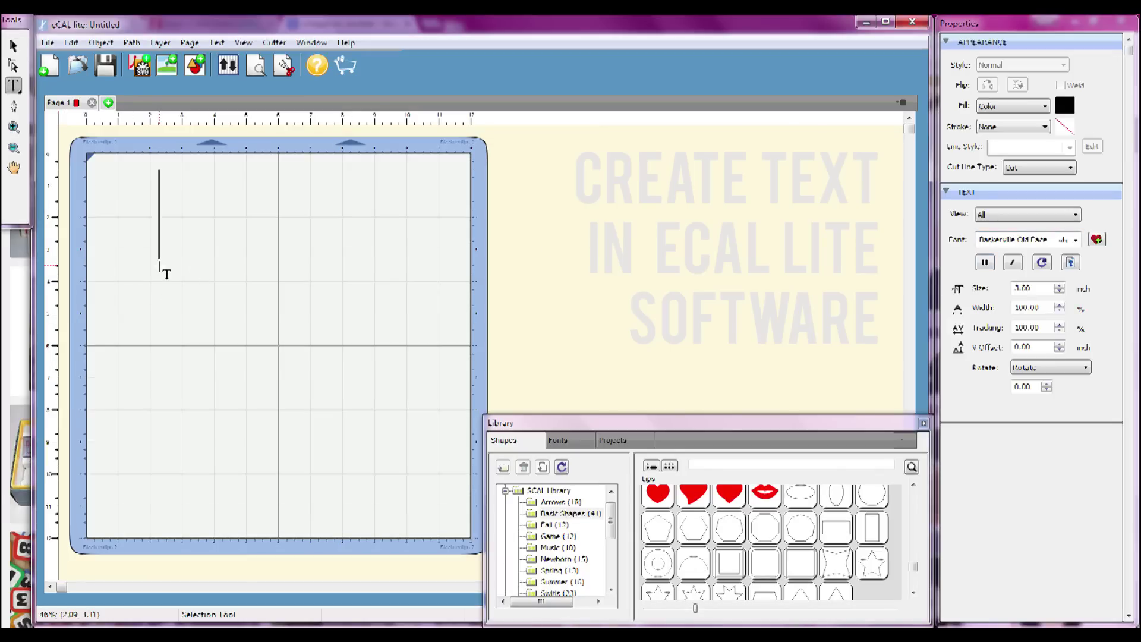
Add the letters N and o as two separate text objects on the upper part of the mat.
{"action": "left_click", "coordinate": [160, 268]}
{"action": "type", "text": "N"}
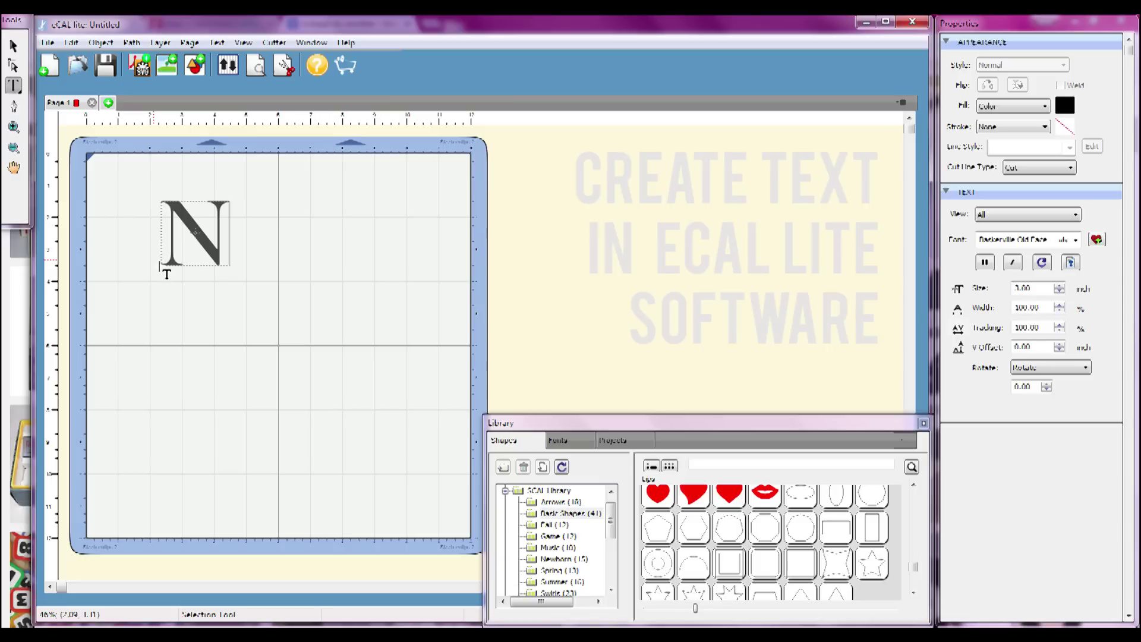
{"action": "left_click", "coordinate": [17, 65]}
{"action": "left_click", "coordinate": [13, 86]}
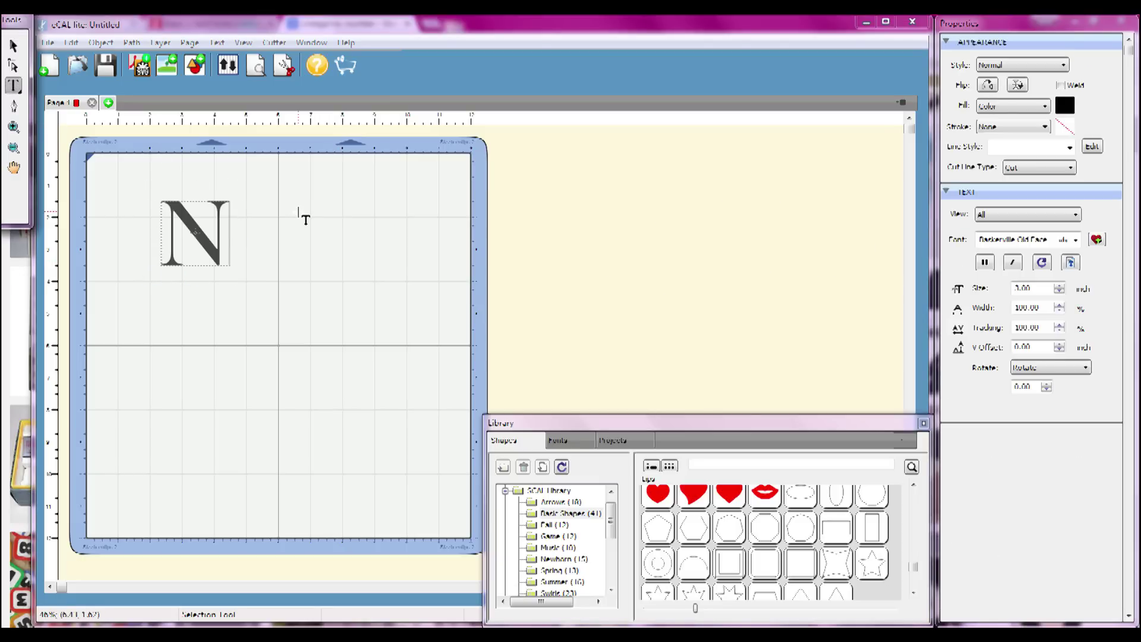
{"action": "left_click", "coordinate": [305, 219]}
{"action": "type", "text": "o"}
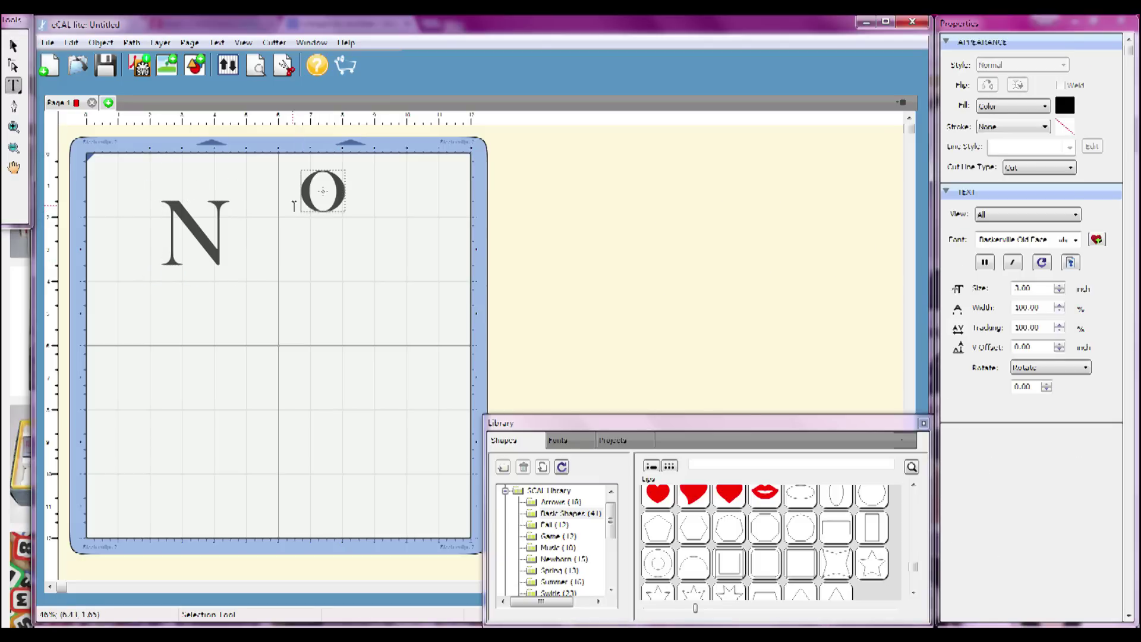
{"action": "left_click", "coordinate": [13, 46]}
Add the numeral 4 and a period as two more separate text objects on the mat.
{"action": "left_click", "coordinate": [13, 87]}
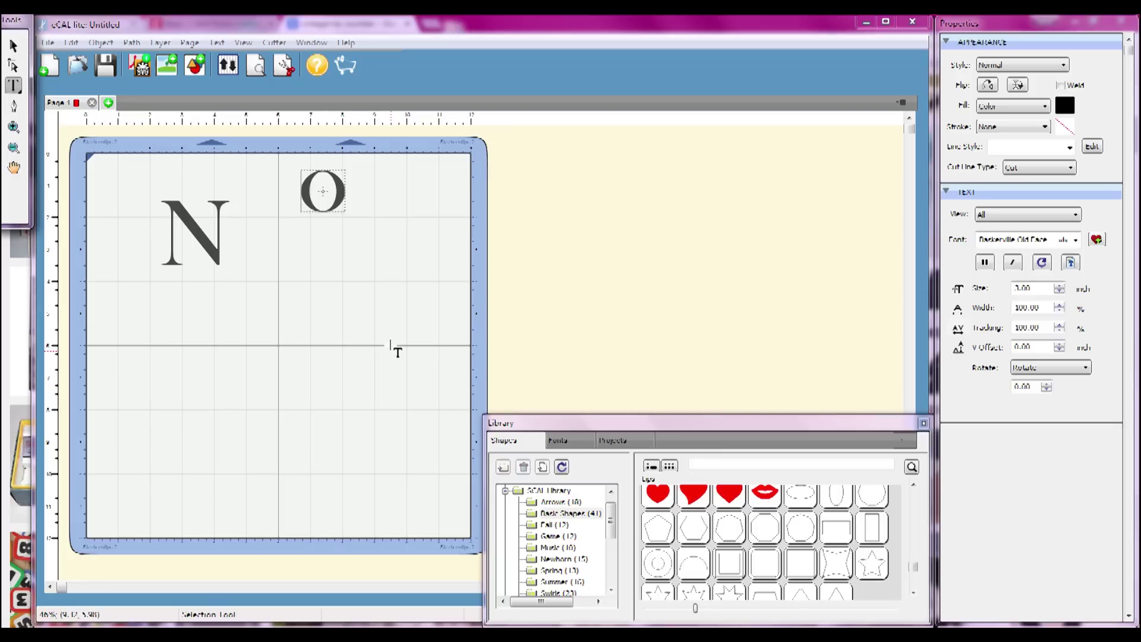
{"action": "left_click", "coordinate": [351, 309]}
{"action": "type", "text": "4"}
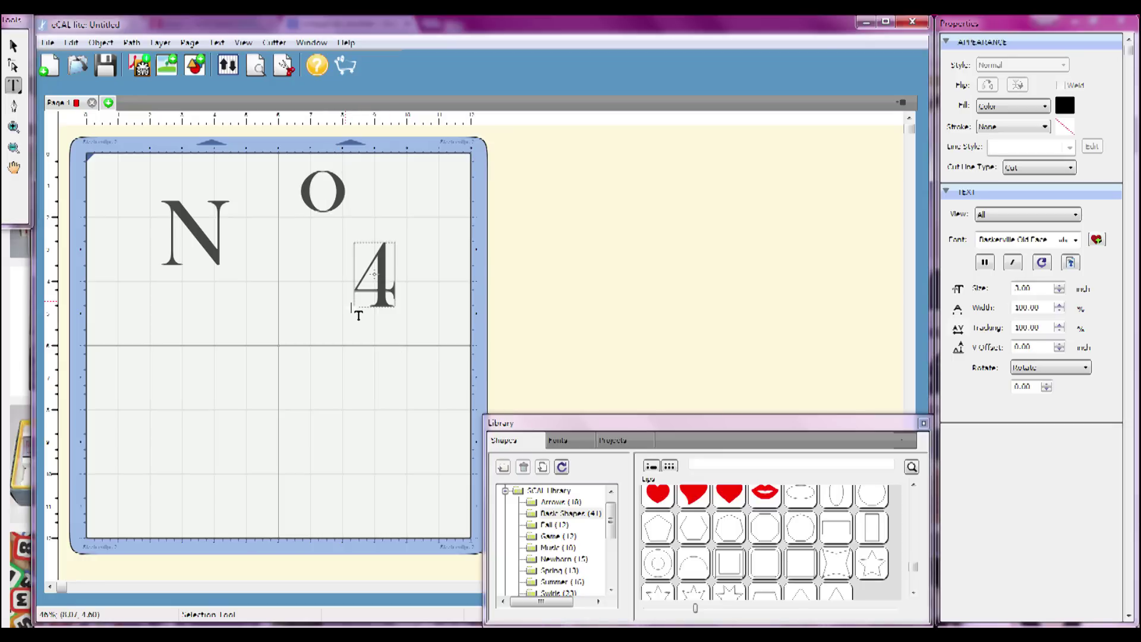
{"action": "left_click", "coordinate": [13, 46]}
{"action": "left_click", "coordinate": [13, 86]}
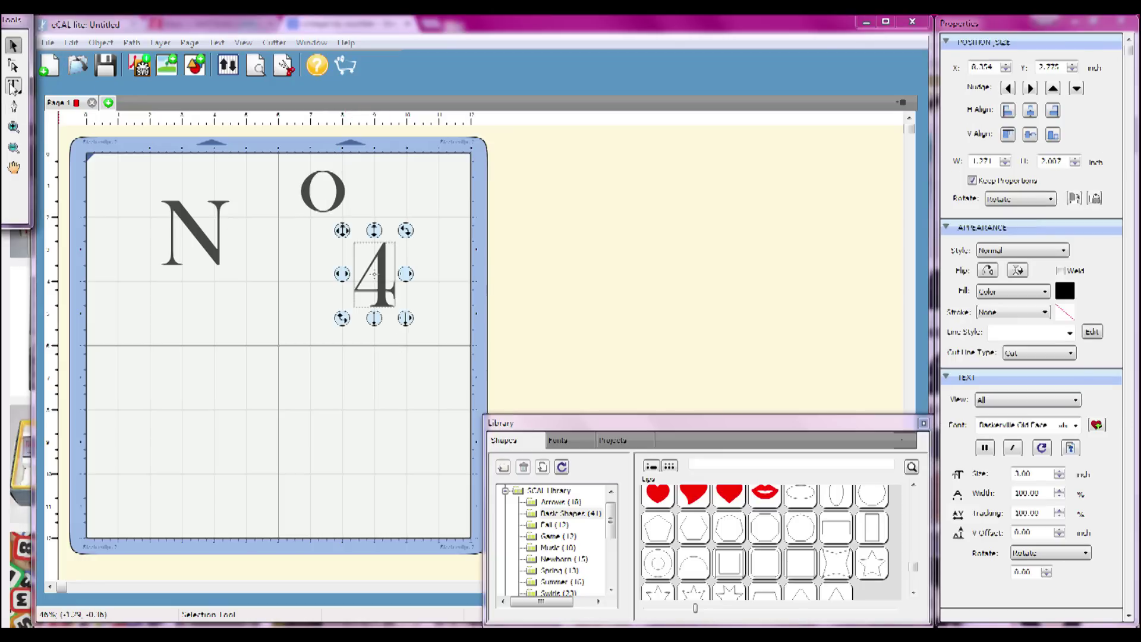
{"action": "left_click", "coordinate": [270, 333]}
{"action": "left_click", "coordinate": [13, 45]}
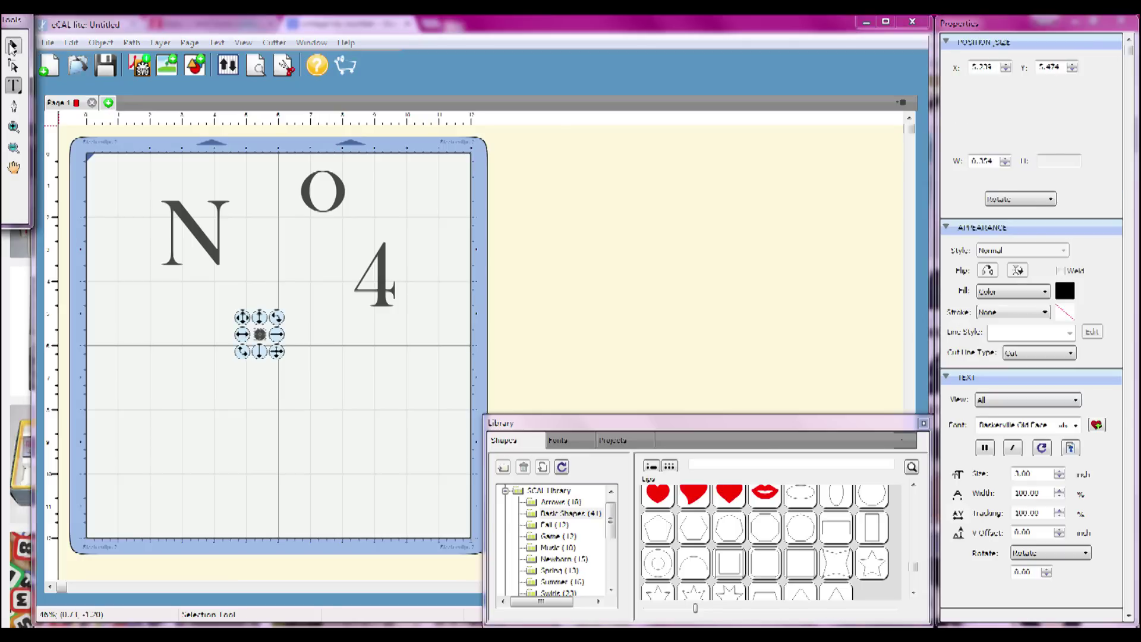
Place a library rectangle about 1 by 0.12 inch under the o, with black fill and no stroke.
{"action": "double_click", "coordinate": [836, 527]}
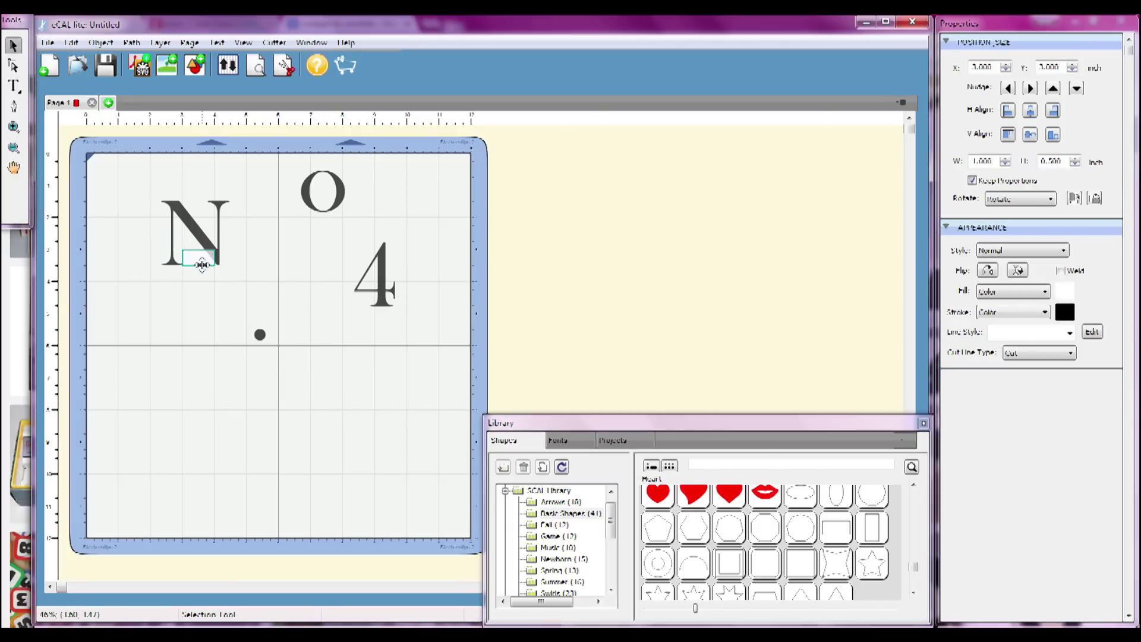
{"action": "left_click_drag", "start_coordinate": [204, 264], "coordinate": [319, 232]}
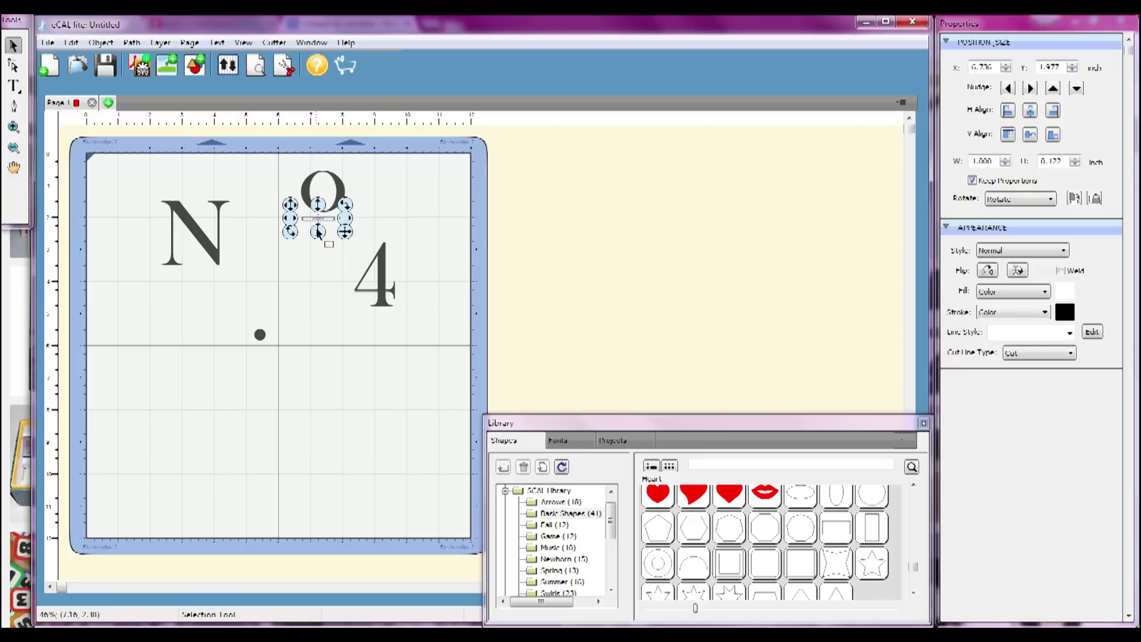
{"action": "left_click", "coordinate": [1066, 291]}
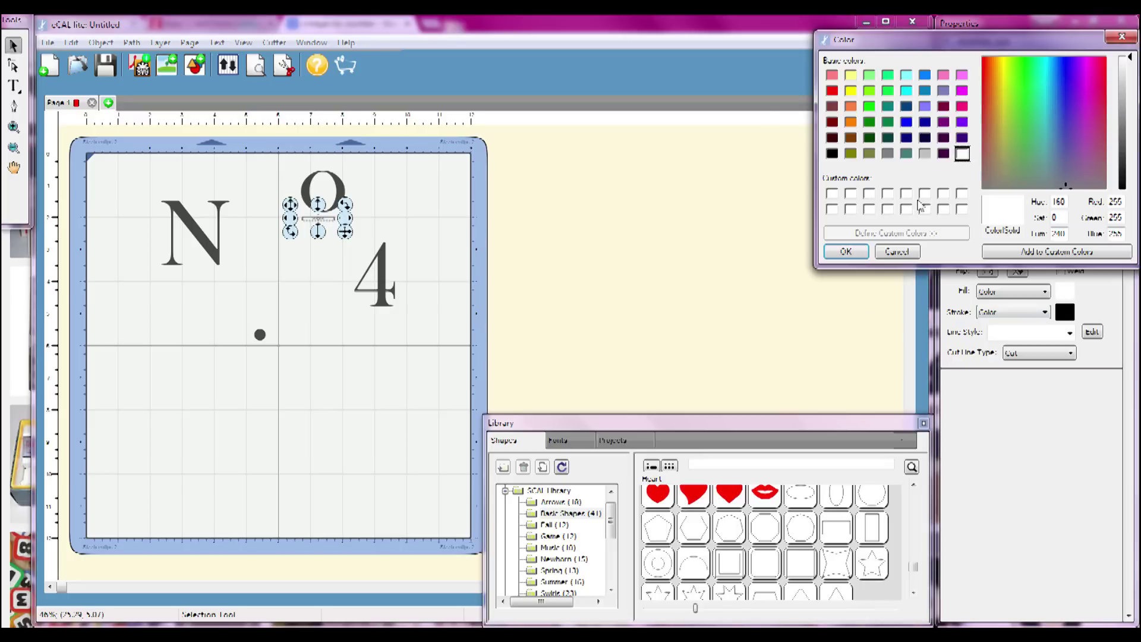
{"action": "left_click", "coordinate": [833, 154]}
{"action": "left_click", "coordinate": [858, 253]}
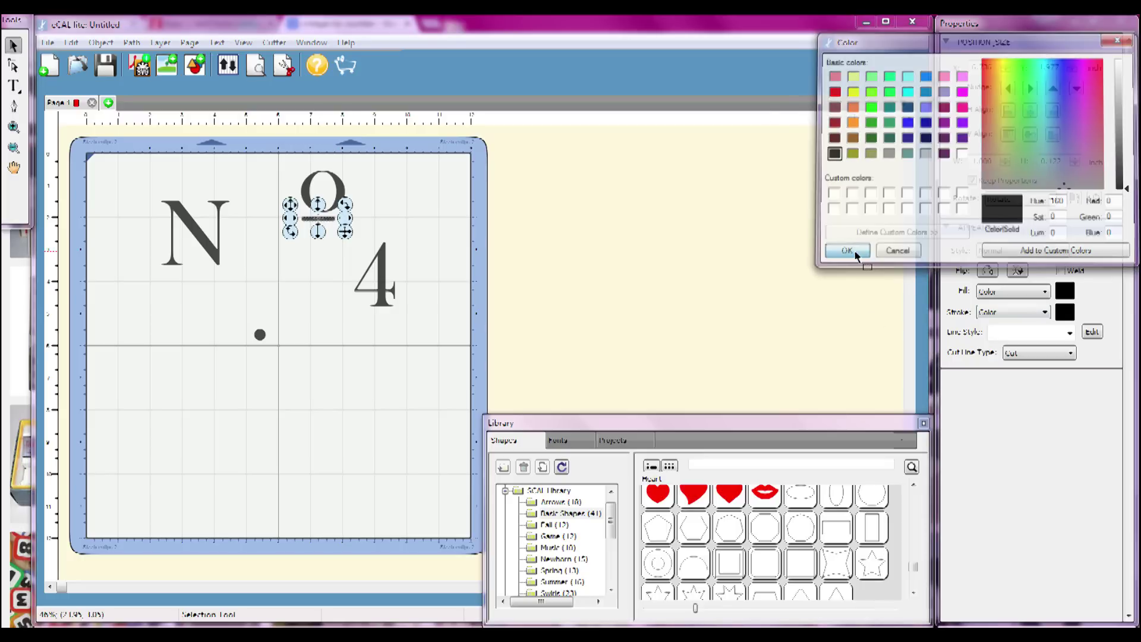
{"action": "left_click", "coordinate": [1045, 312]}
{"action": "left_click", "coordinate": [1020, 335]}
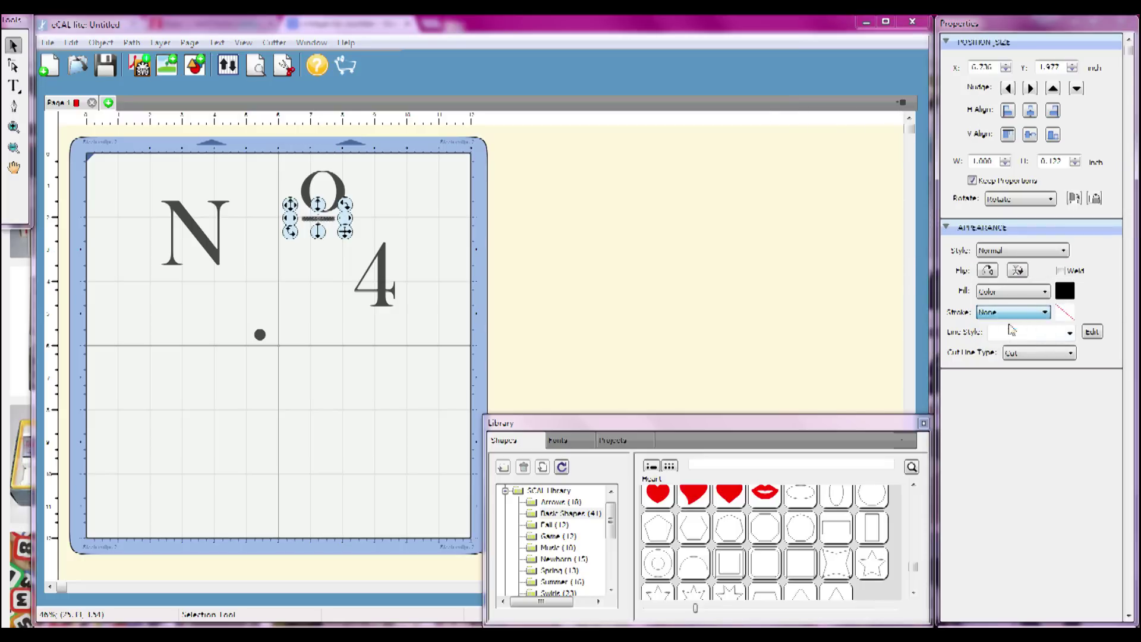
{"action": "left_click", "coordinate": [565, 235]}
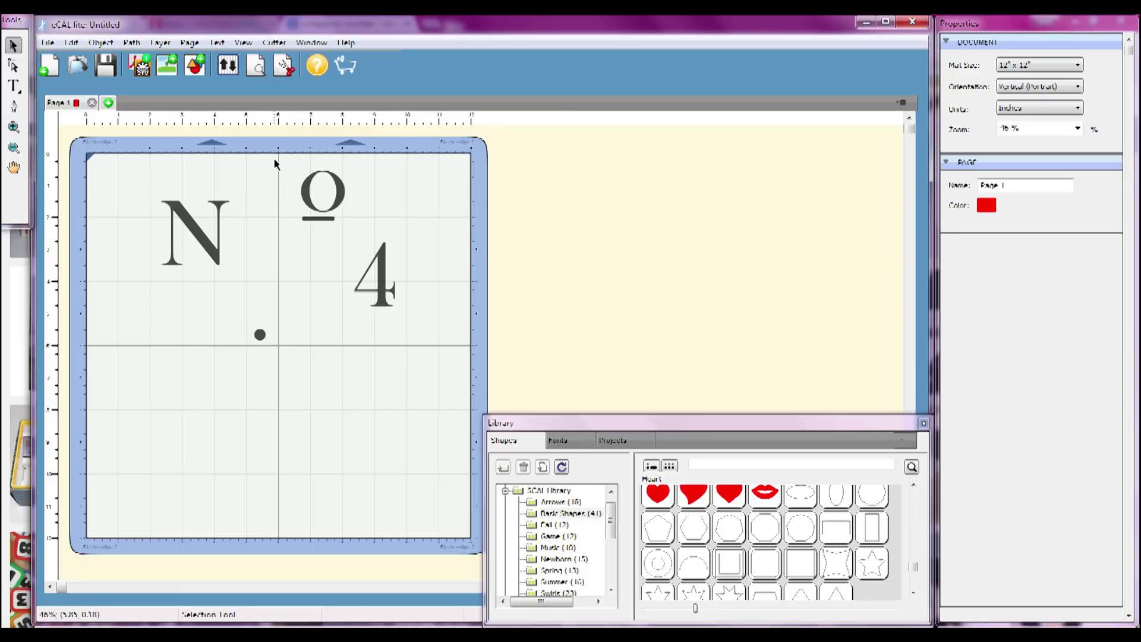
Arrange the characters as Nº4, with the underlined o shrunk and raised beside the N and the 4 directly after it.
{"action": "left_click", "coordinate": [331, 217]}
{"action": "left_click", "coordinate": [251, 258]}
{"action": "left_click_drag", "start_coordinate": [181, 215], "coordinate": [200, 263]}
{"action": "left_click", "coordinate": [321, 192]}
{"action": "left_click_drag", "start_coordinate": [333, 206], "coordinate": [296, 309]}
{"action": "left_click", "coordinate": [323, 321]}
{"action": "left_click", "coordinate": [274, 291]}
{"action": "left_click", "coordinate": [324, 304]}
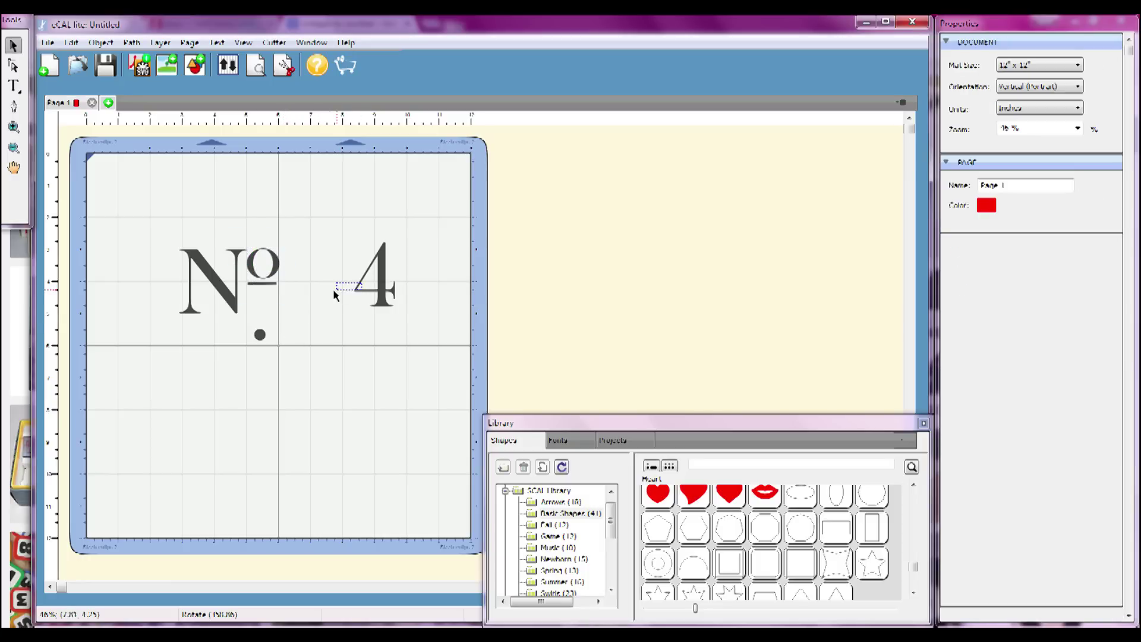
{"action": "left_click_drag", "start_coordinate": [381, 297], "coordinate": [313, 306]}
{"action": "left_click", "coordinate": [253, 352]}
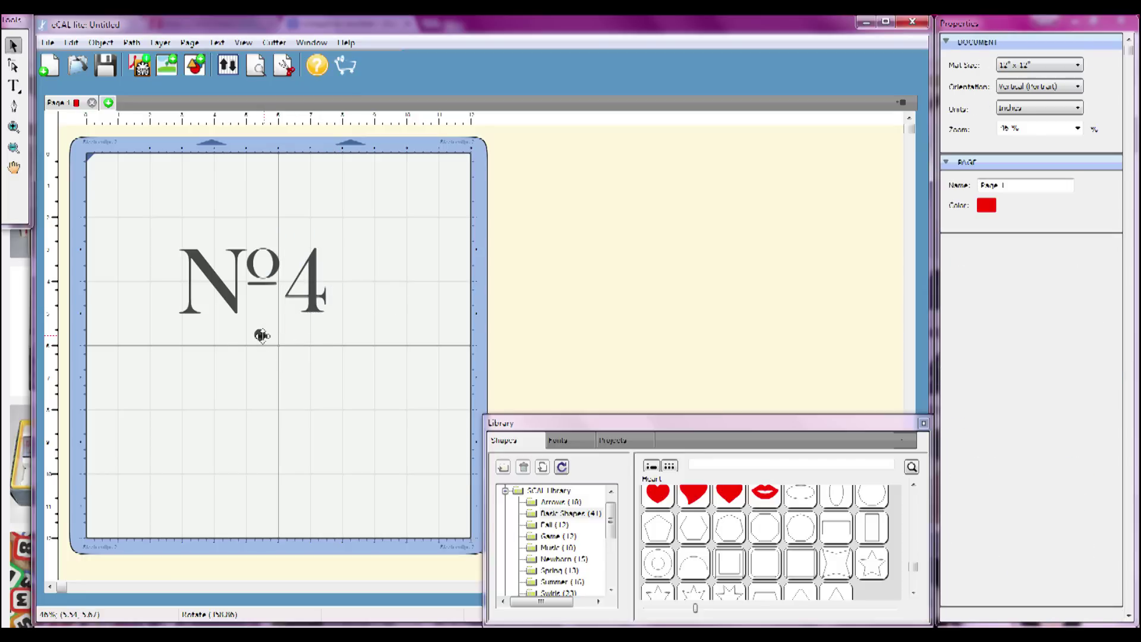
Shrink the period to about 0.24 inch wide and place it at the foot of the 4.
{"action": "left_click", "coordinate": [261, 335]}
{"action": "left_click_drag", "start_coordinate": [279, 355], "coordinate": [275, 357]}
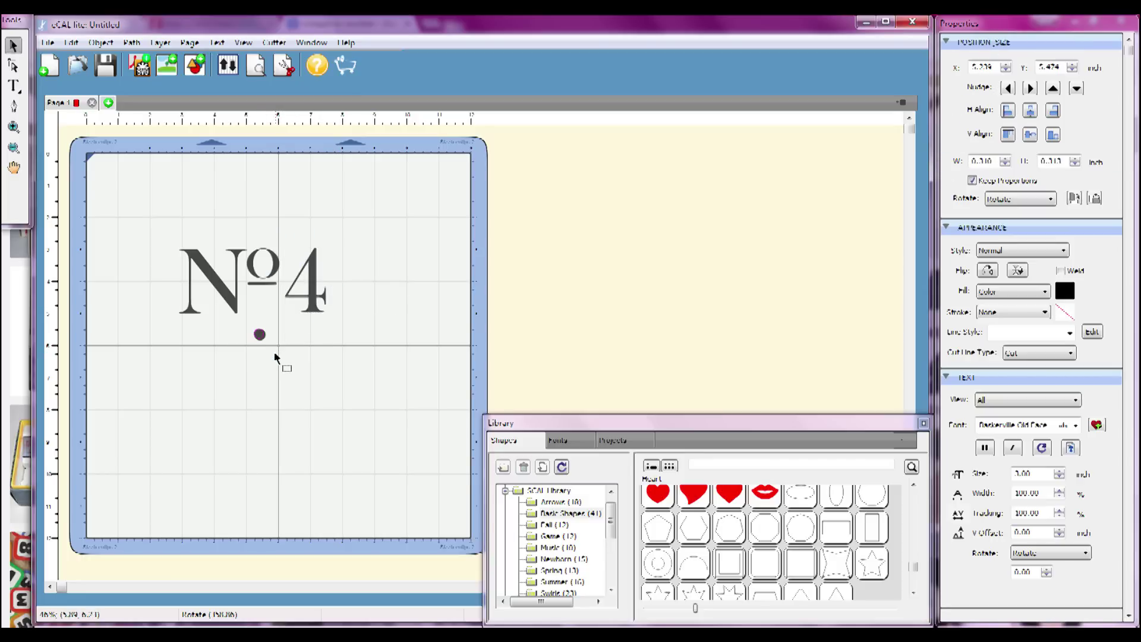
{"action": "left_click", "coordinate": [259, 334]}
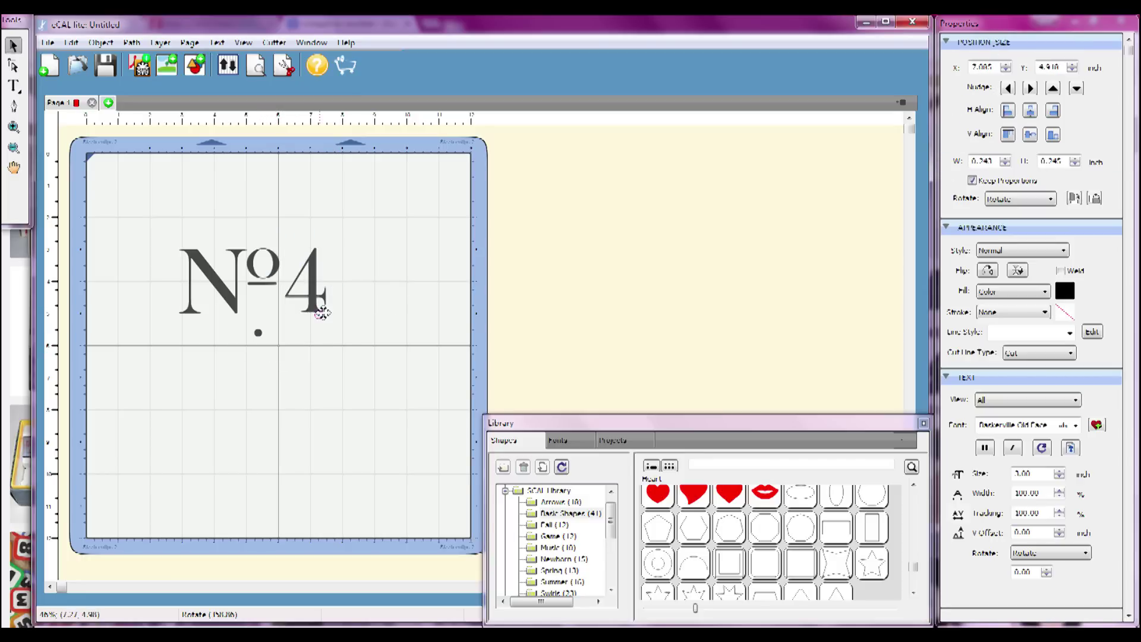
{"action": "left_click_drag", "start_coordinate": [331, 310], "coordinate": [331, 311]}
{"action": "left_click", "coordinate": [342, 375]}
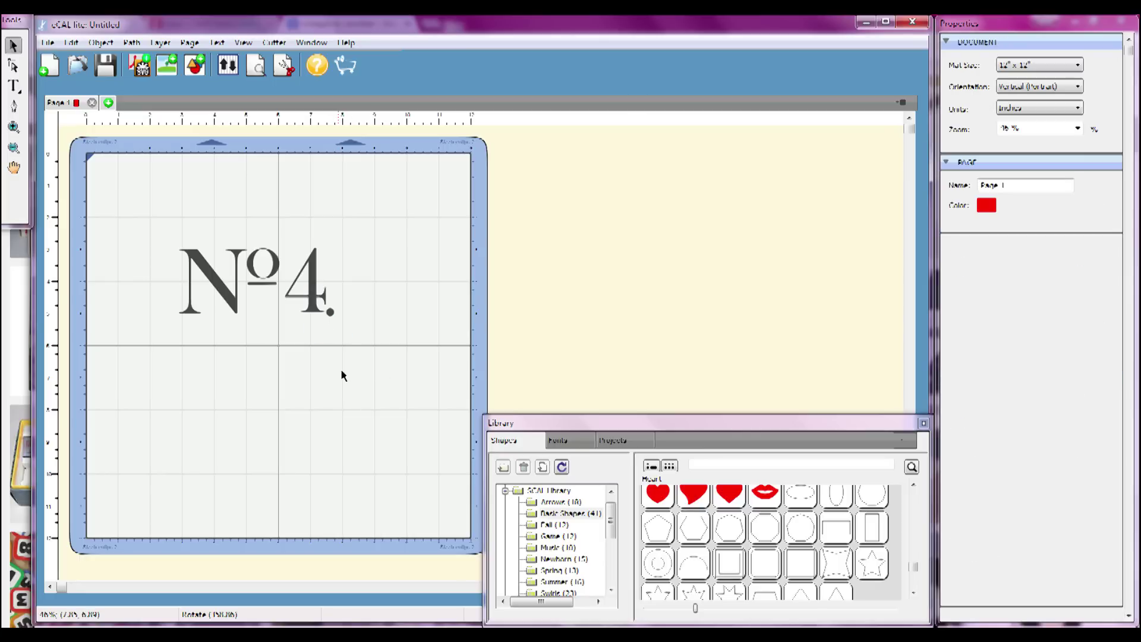
Nudge the period slightly up and away from the 4.
{"action": "left_click", "coordinate": [331, 312]}
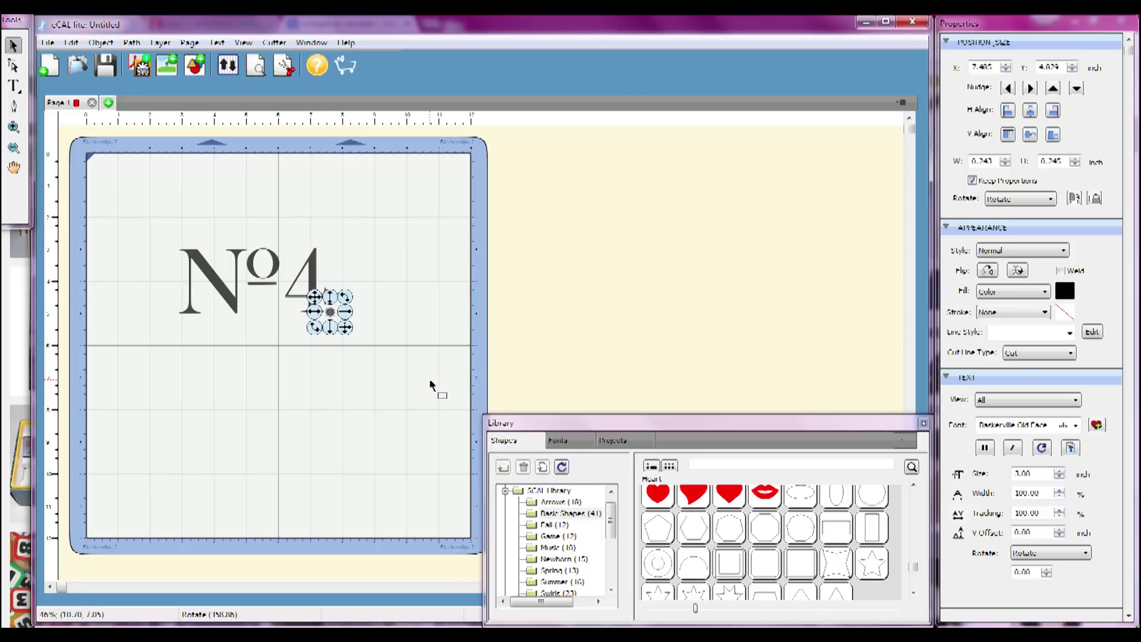
{"action": "key", "text": "Up"}
{"action": "key", "text": "Right"}
{"action": "key", "text": "Up"}
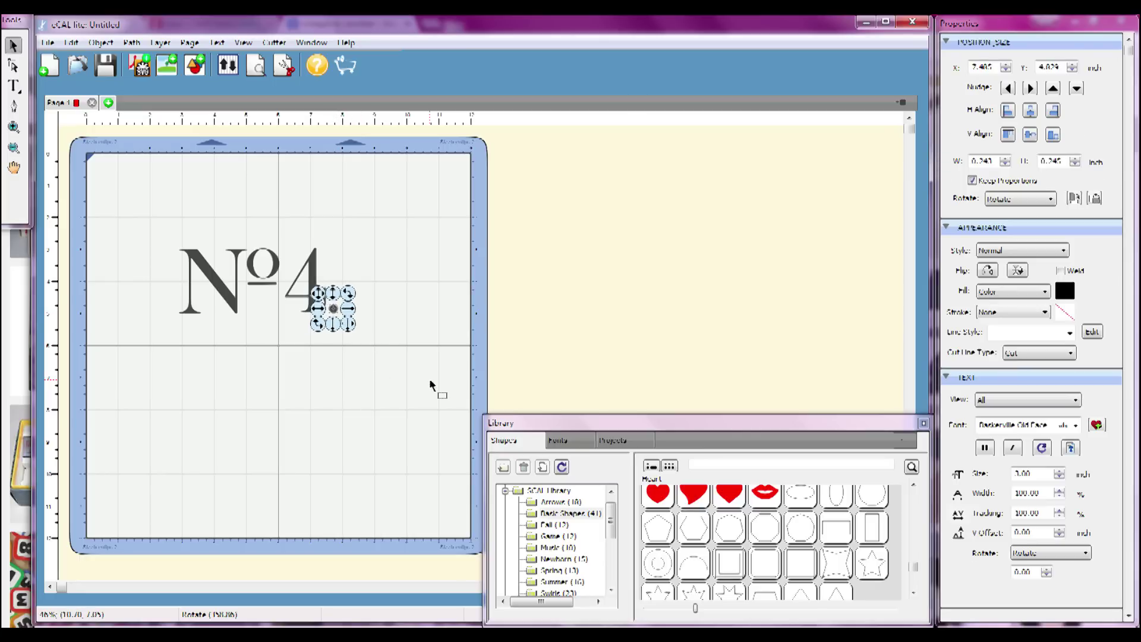
{"action": "left_click", "coordinate": [430, 382]}
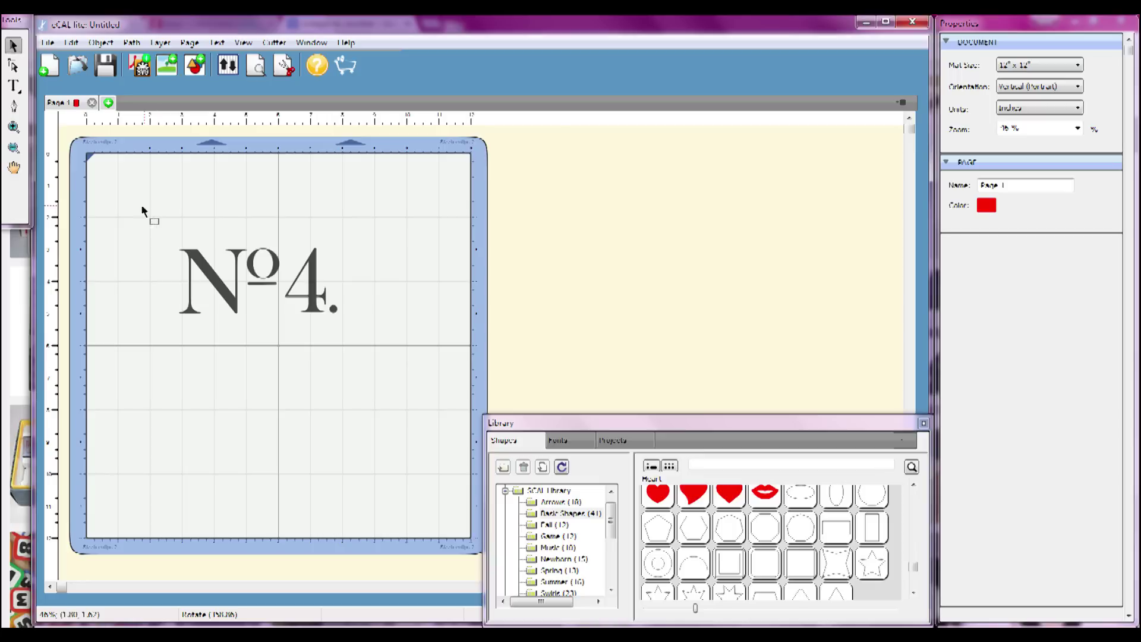
Group all the characters and the underline into one object.
{"action": "left_click_drag", "start_coordinate": [142, 211], "coordinate": [383, 386]}
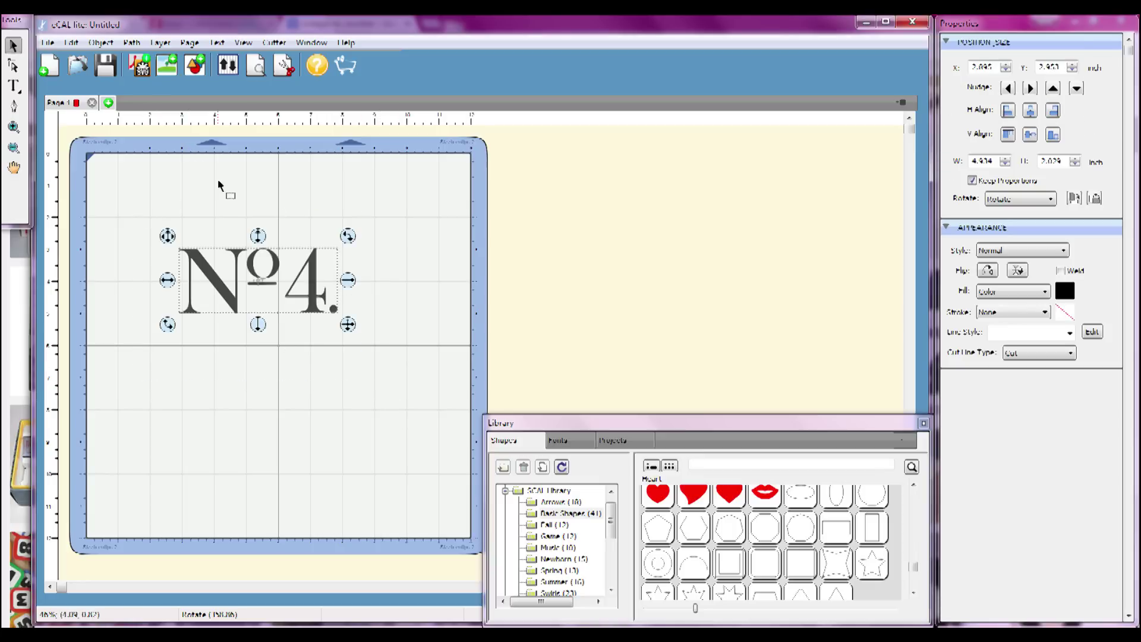
{"action": "left_click", "coordinate": [102, 43]}
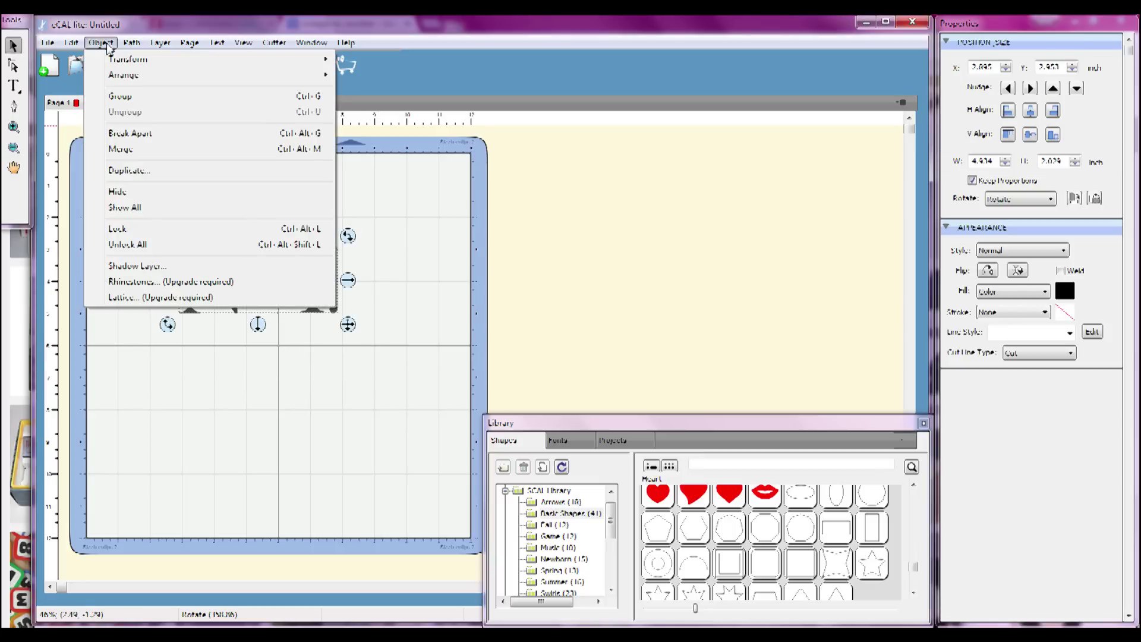
{"action": "left_click", "coordinate": [134, 96]}
{"action": "left_click", "coordinate": [215, 246]}
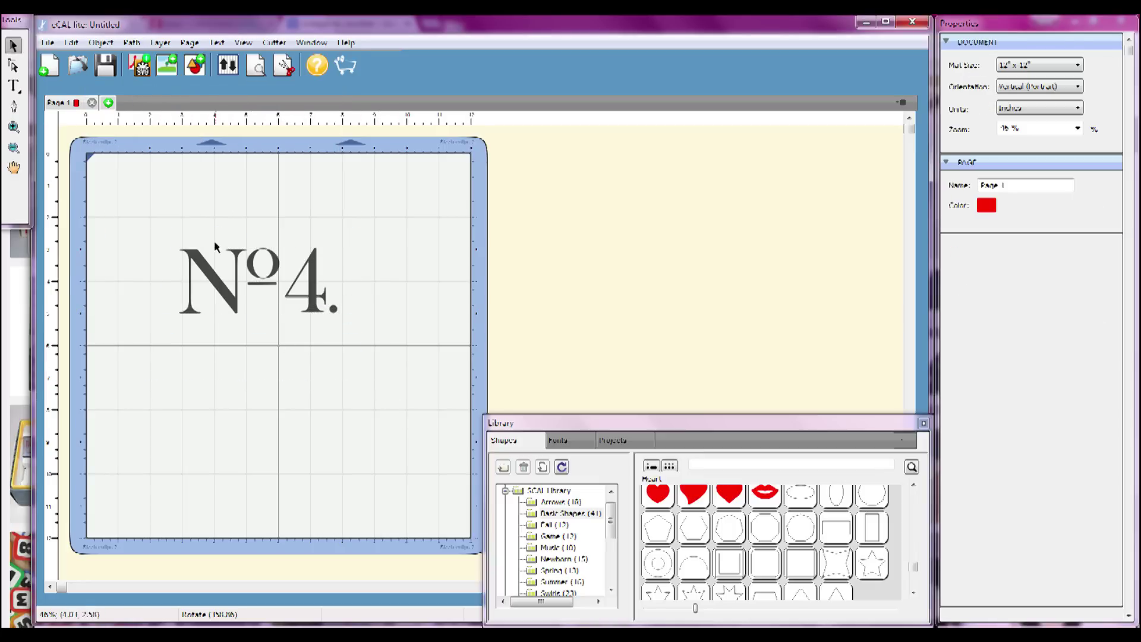
Enlarge the grouped text to about 6.67 by 2.79 inches and position it in the upper half of the mat.
{"action": "left_click_drag", "start_coordinate": [221, 298], "coordinate": [250, 283]}
{"action": "left_click_drag", "start_coordinate": [368, 296], "coordinate": [423, 321]}
{"action": "left_click", "coordinate": [403, 390]}
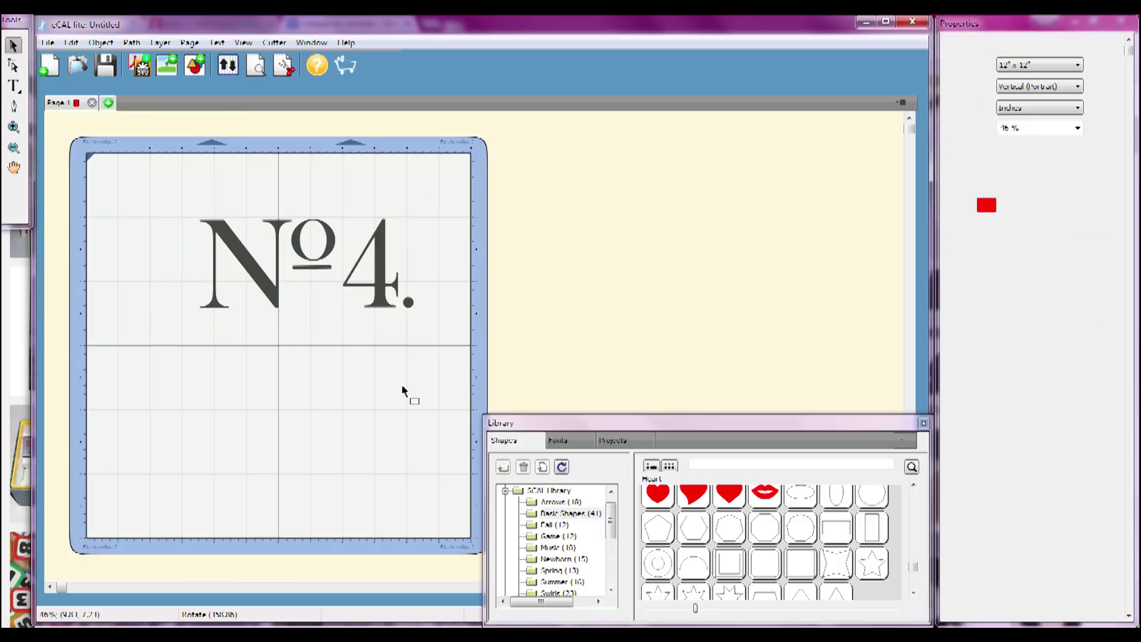
{"action": "left_click_drag", "start_coordinate": [375, 293], "coordinate": [354, 318]}
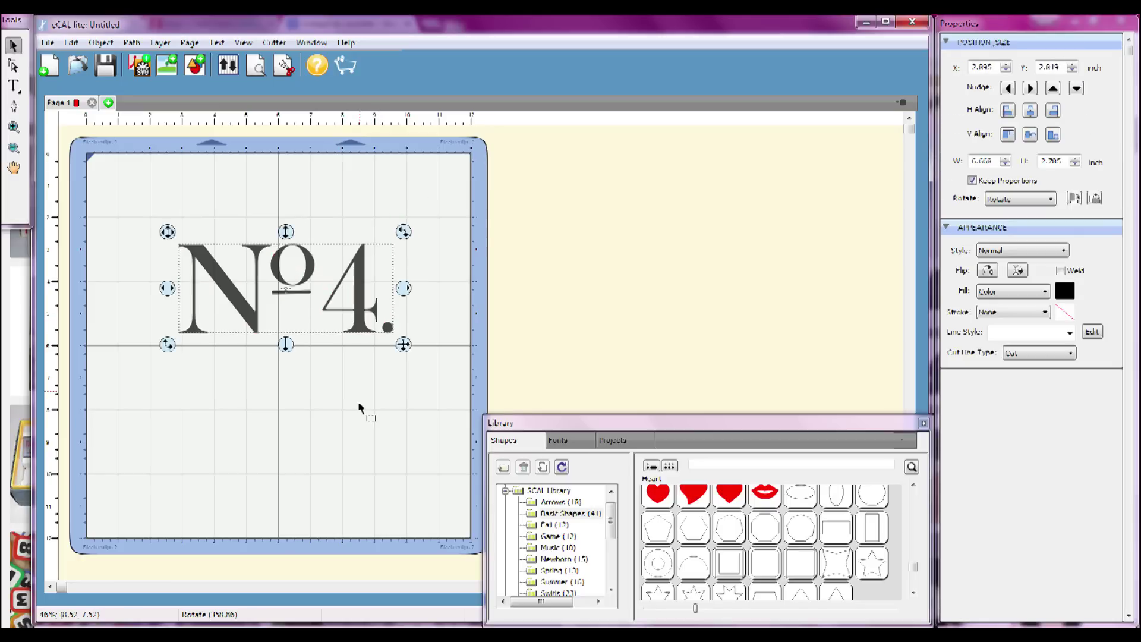
{"action": "left_click", "coordinate": [359, 408]}
Ungroup the text and make the N narrower, keeping it close to the underlined o.
{"action": "left_click", "coordinate": [240, 313]}
{"action": "left_click", "coordinate": [106, 44]}
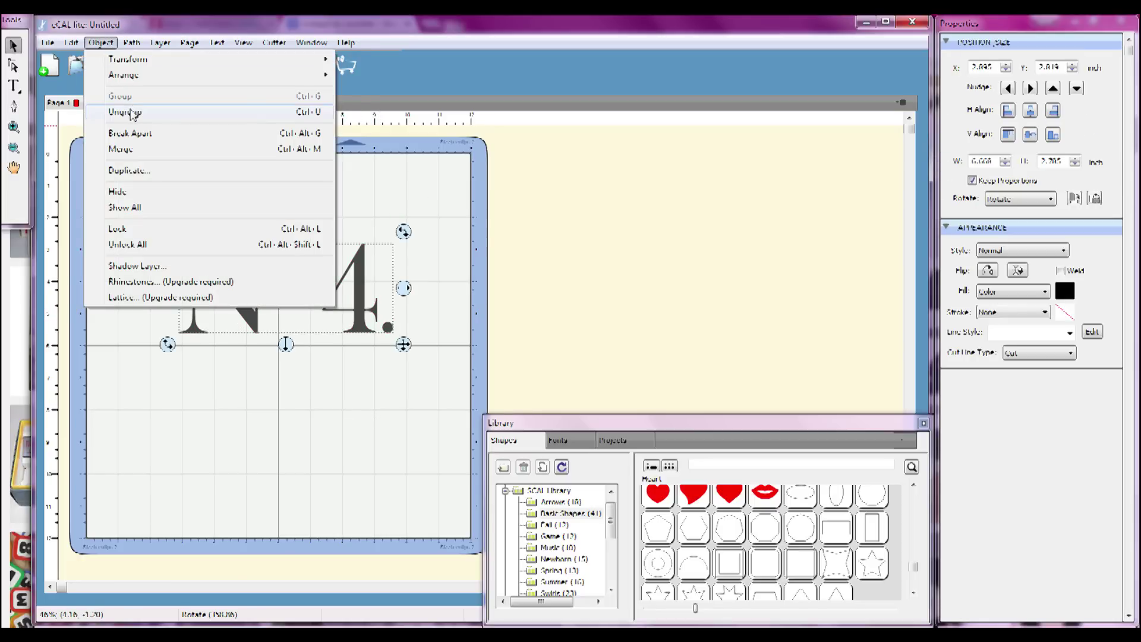
{"action": "left_click", "coordinate": [132, 112]}
{"action": "left_click", "coordinate": [232, 308]}
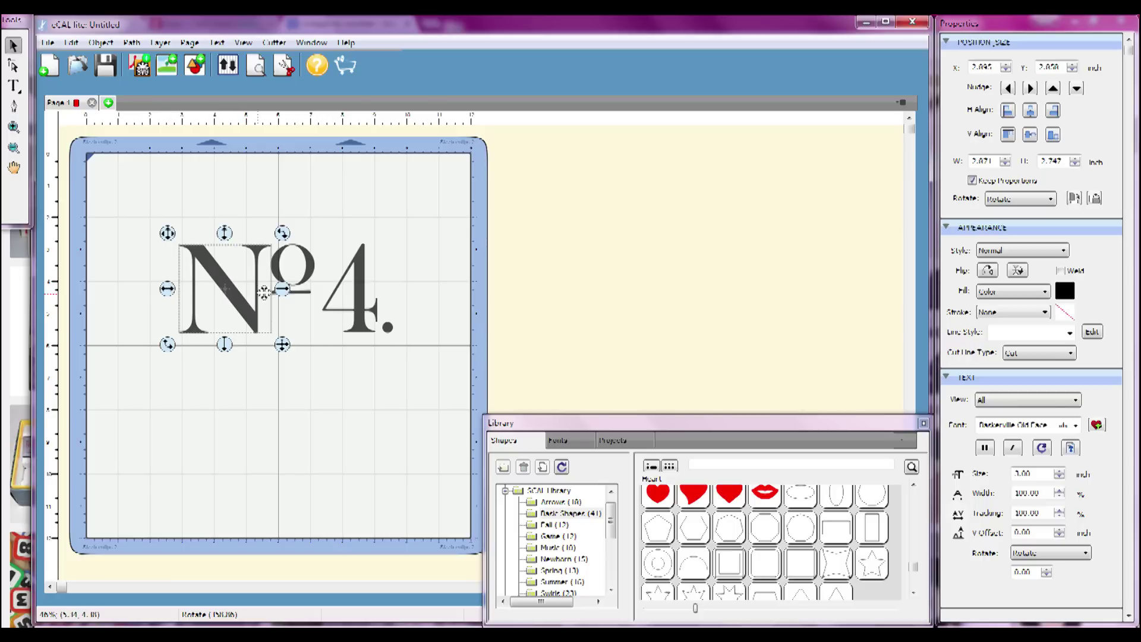
{"action": "left_click_drag", "start_coordinate": [282, 289], "coordinate": [425, 395]}
Group all the characters and the underline again, and select the resulting group.
{"action": "left_click", "coordinate": [315, 401]}
{"action": "left_click", "coordinate": [100, 42]}
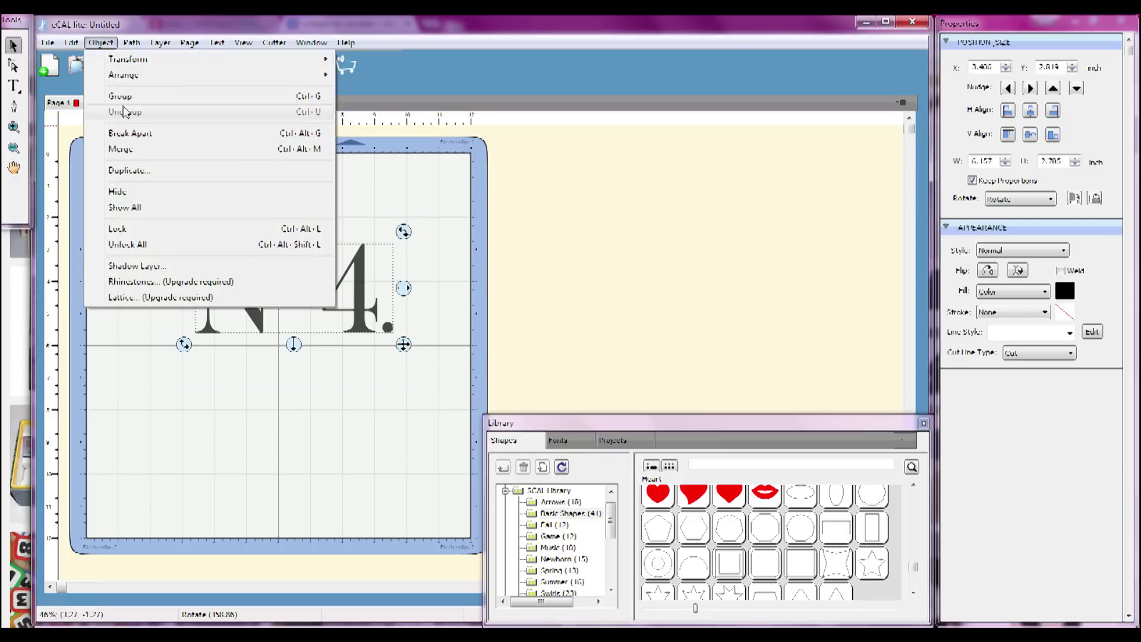
{"action": "left_click", "coordinate": [307, 378]}
{"action": "left_click", "coordinate": [307, 378]}
{"action": "left_click", "coordinate": [264, 326]}
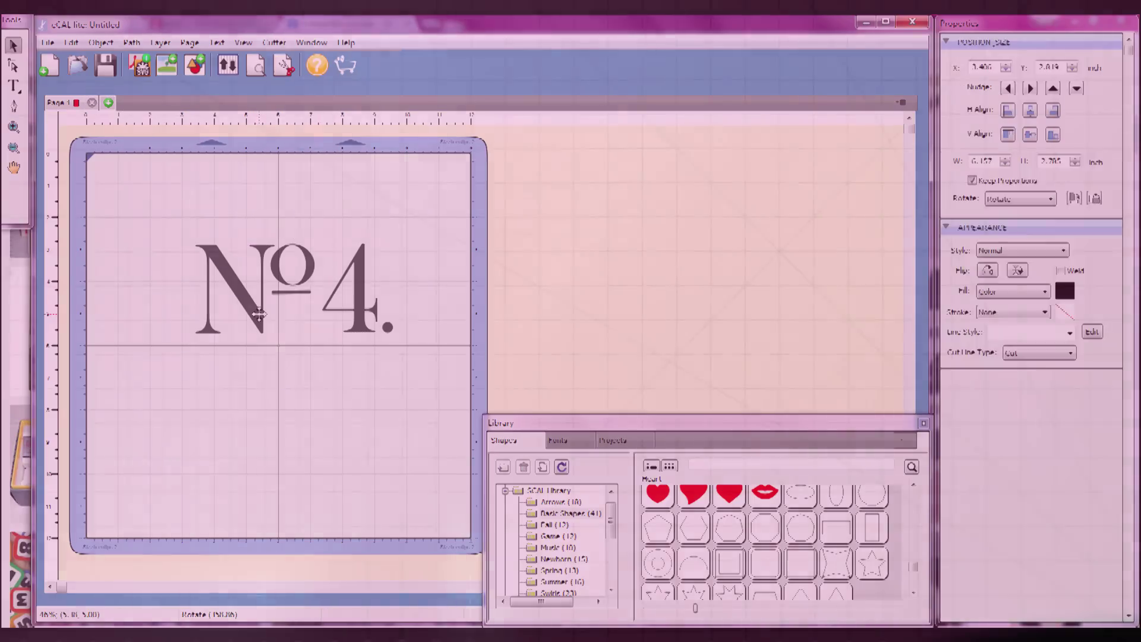